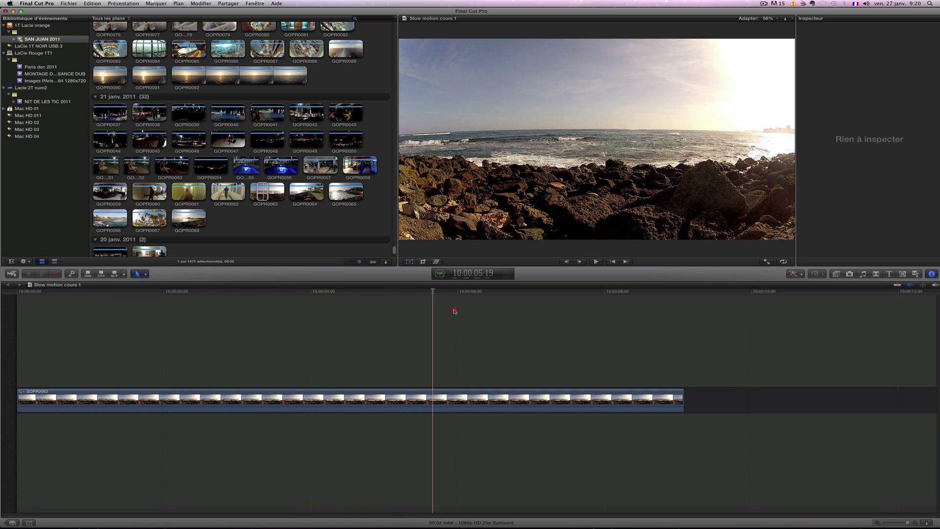
# Step: Play the timeline clip and check the optimised and proxy transcoding options for GOPR0063
pyautogui.click(255, 392)
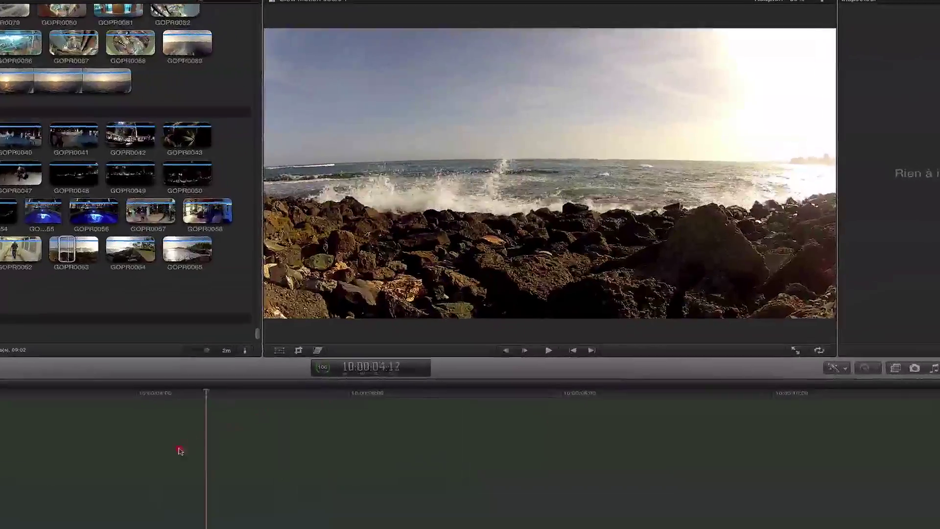
pyautogui.press('space')
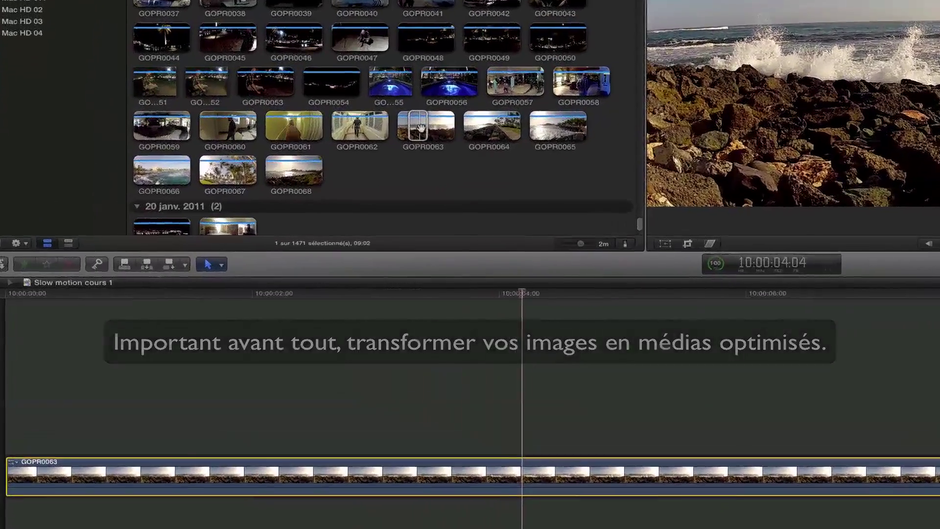
pyautogui.rightClick(265, 195)
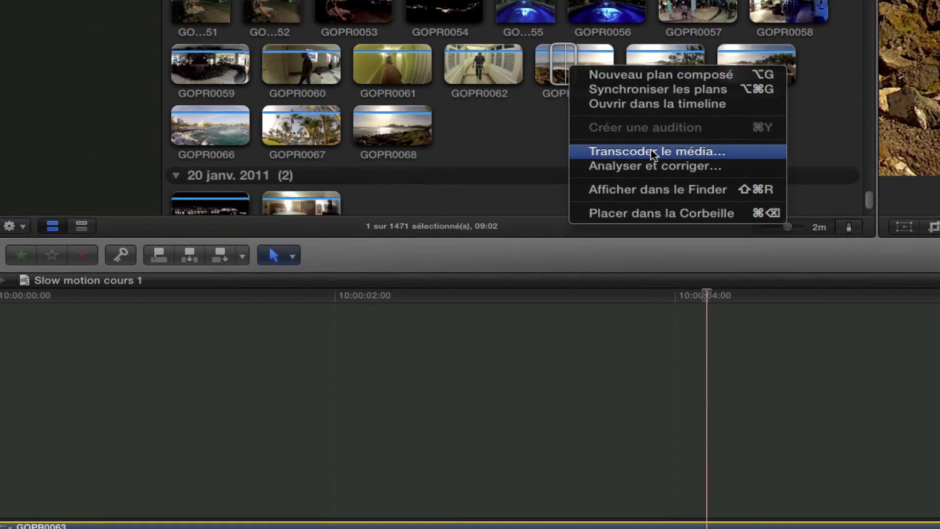
pyautogui.click(585, 170)
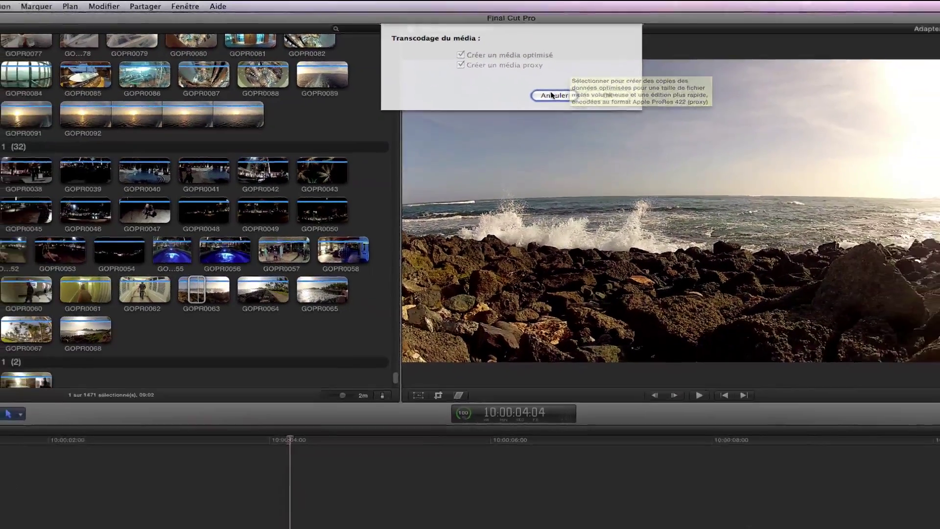
pyautogui.click(624, 109)
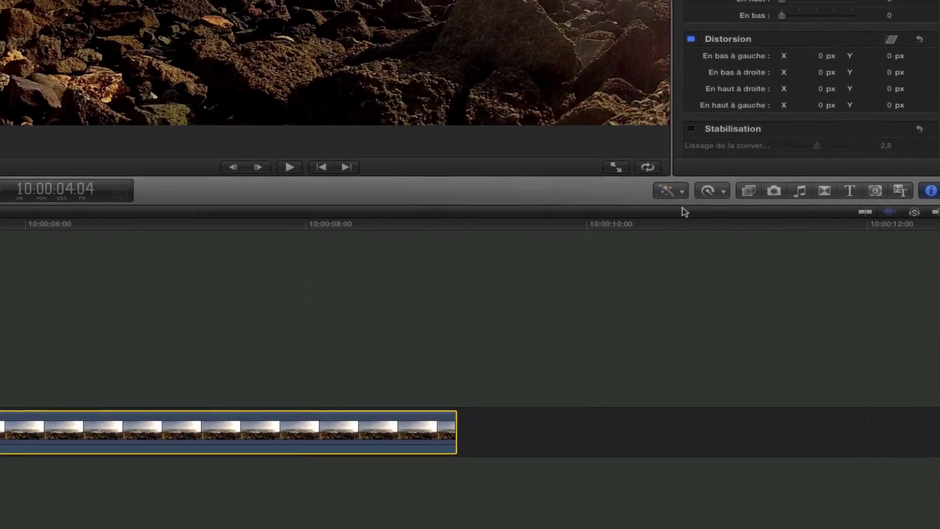
# Step: Apply a speed hold (Suspendre) to the selected GOPR0063 clip at the playhead
pyautogui.click(731, 197)
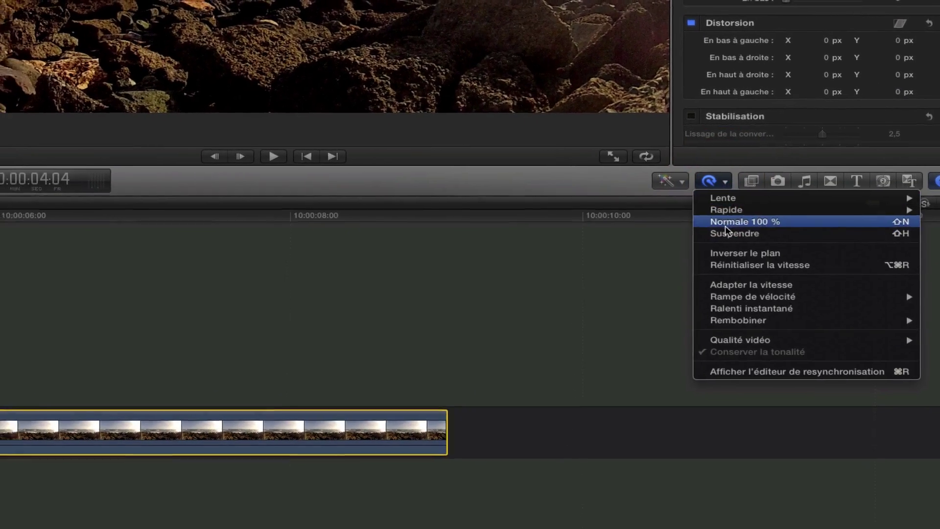
pyautogui.click(721, 234)
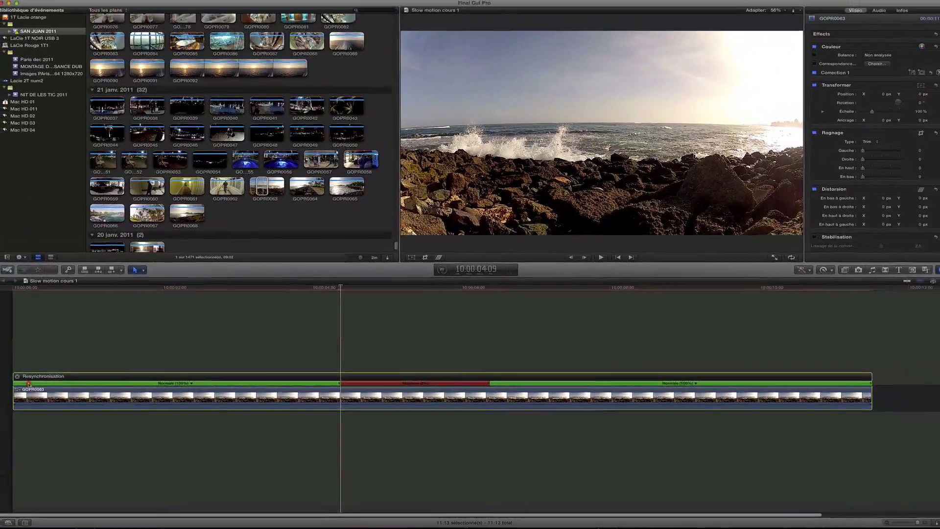
# Step: Delete the normal-speed sections before and after the hold so only the frozen segment remains
pyautogui.click(0, 365)
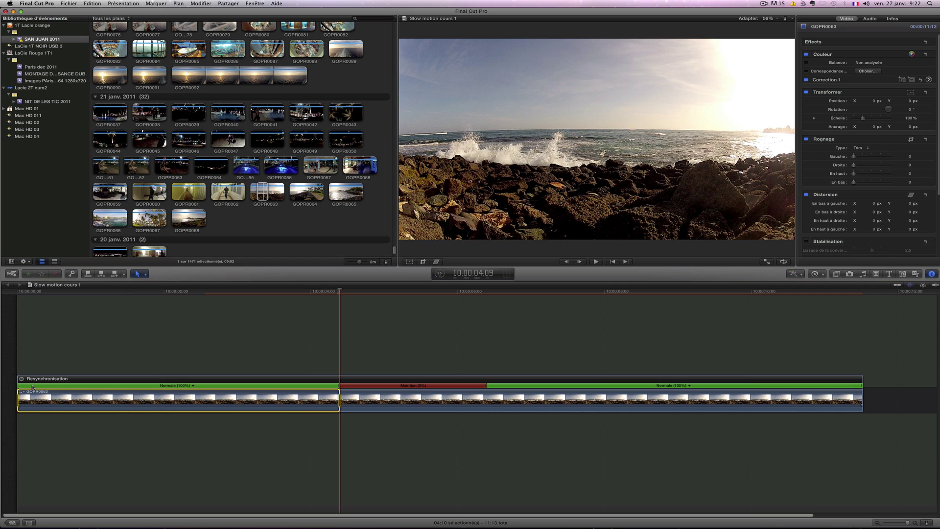
pyautogui.press('Delete')
pyautogui.click(169, 386)
pyautogui.press('Delete')
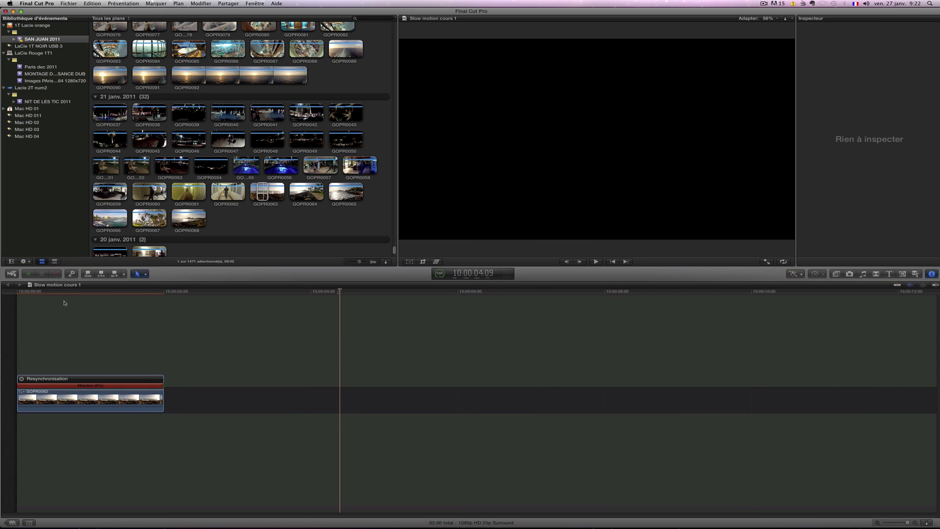
# Step: Move through the remaining hold segment frame by frame to examine the frozen image
pyautogui.click(92, 291)
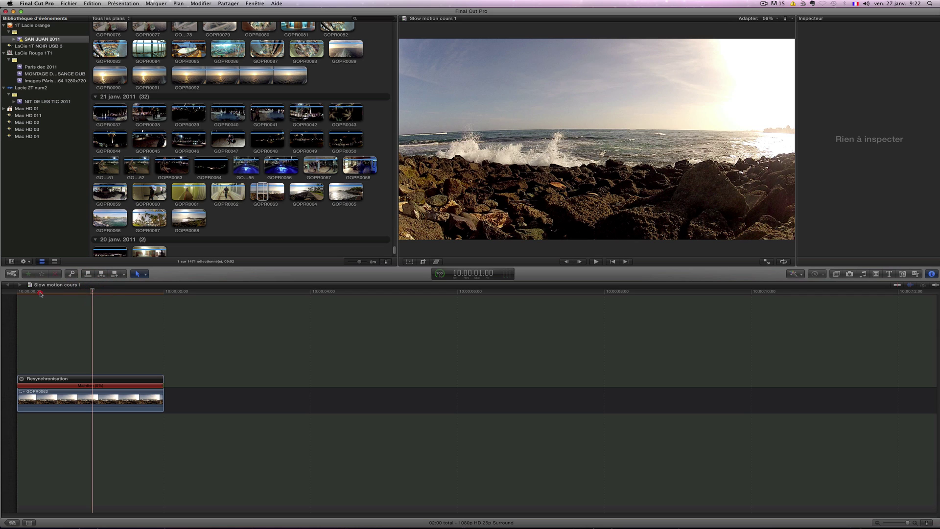
pyautogui.press('Right')
pyautogui.press('Right')
pyautogui.press('Right')
pyautogui.press('Right')
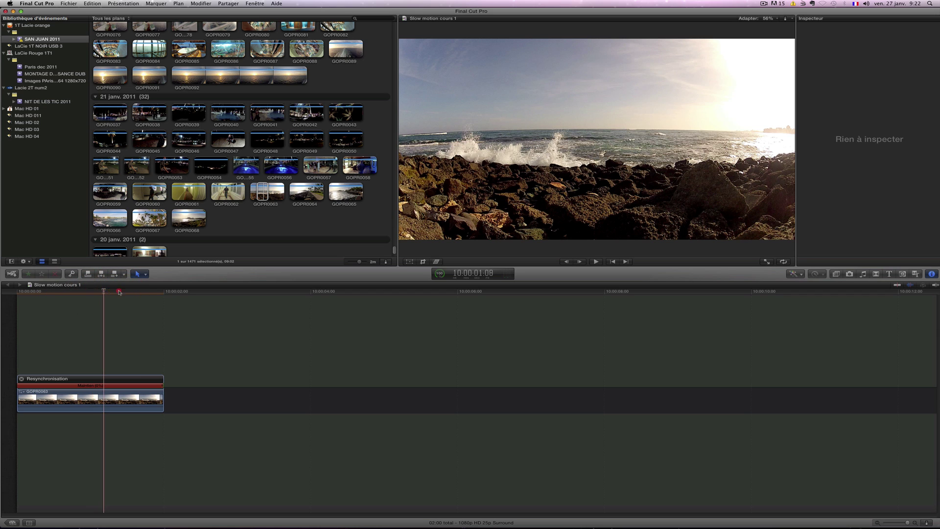
# Step: Undo the deletion of the normal-speed sections around the hold
pyautogui.press('super+z')
pyautogui.press('super+z')
pyautogui.press('super+z')
pyautogui.press('super+z')
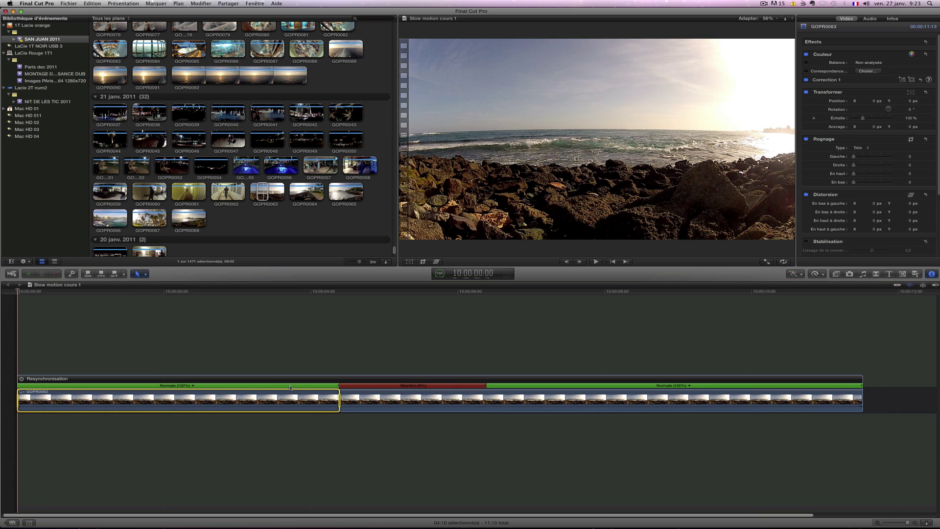
# Step: Modify the first normal-speed section's end source frame, moving it earlier to about 3.9 s, and finish the edit
pyautogui.click(822, 277)
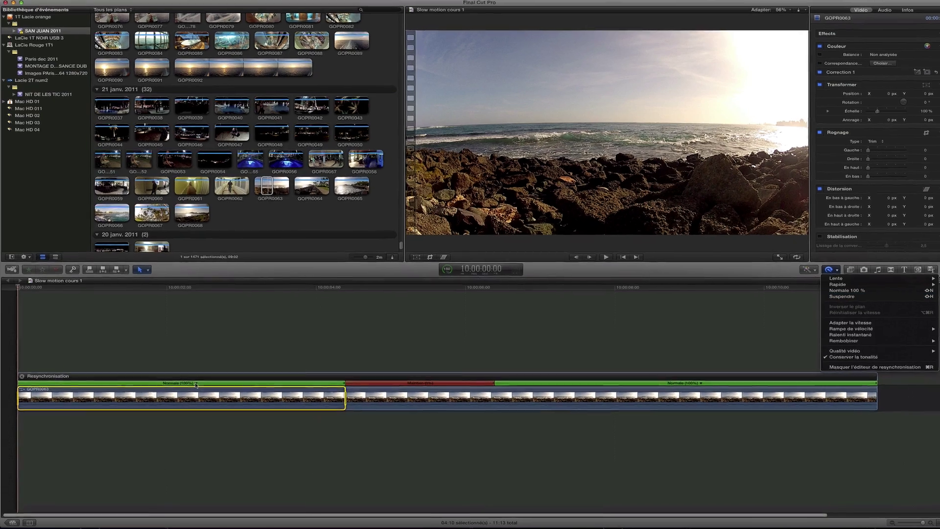
pyautogui.click(193, 387)
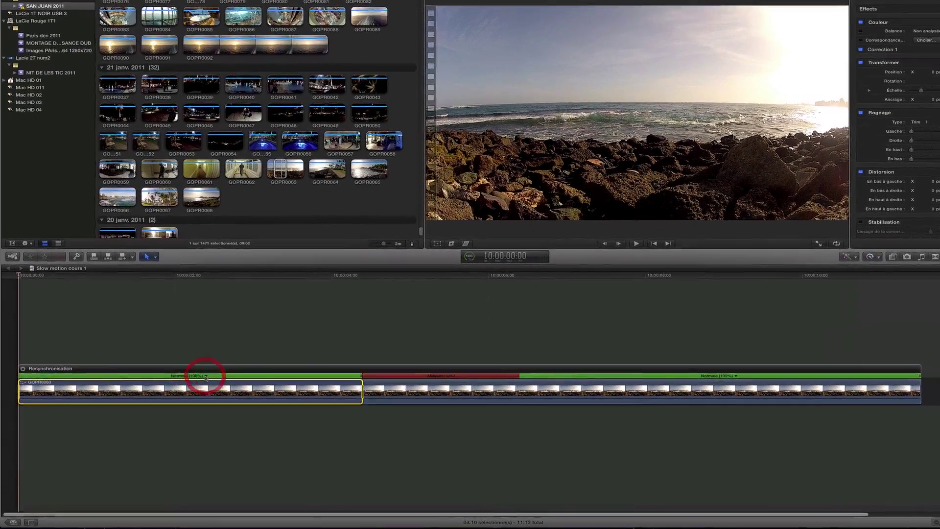
pyautogui.click(193, 386)
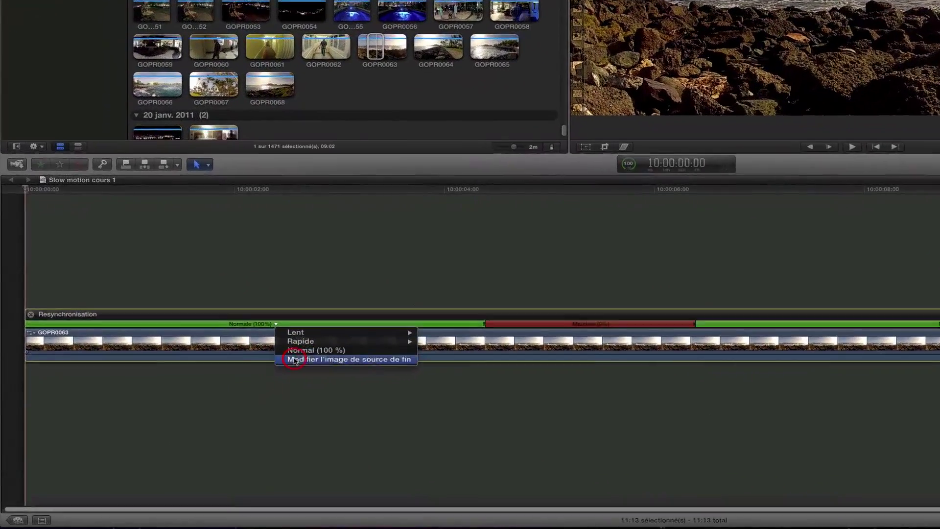
pyautogui.click(291, 387)
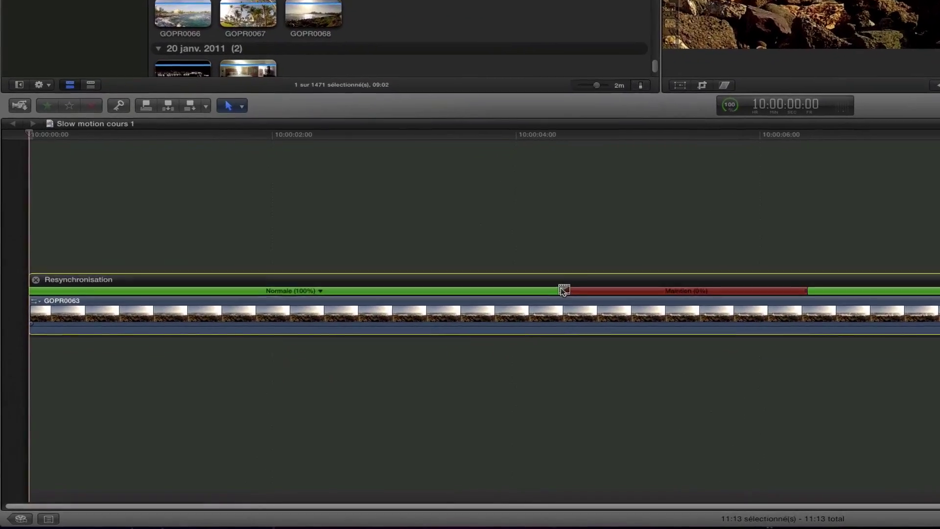
pyautogui.moveTo(479, 314); pyautogui.dragTo(447, 313)
pyautogui.moveTo(440, 274); pyautogui.dragTo(624, 276)
pyautogui.moveTo(536, 310); pyautogui.dragTo(490, 309)
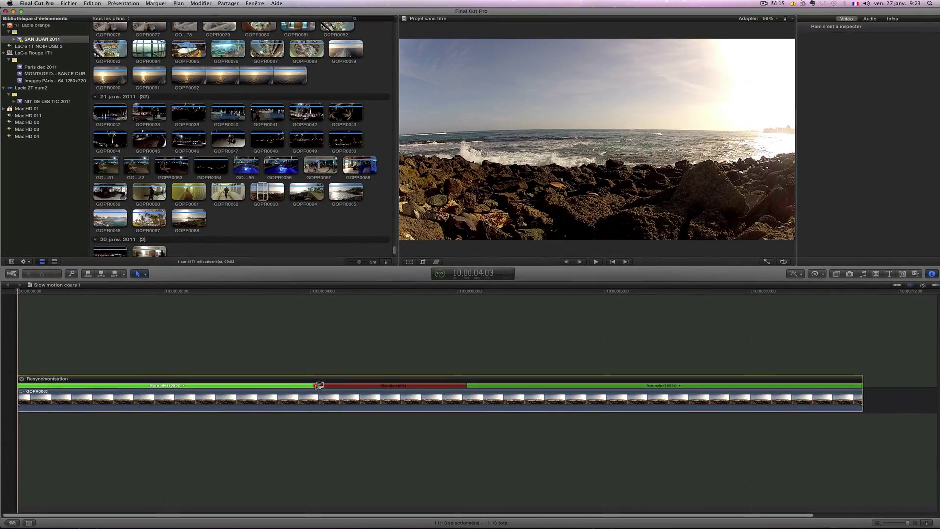
pyautogui.moveTo(319, 385); pyautogui.dragTo(299, 384)
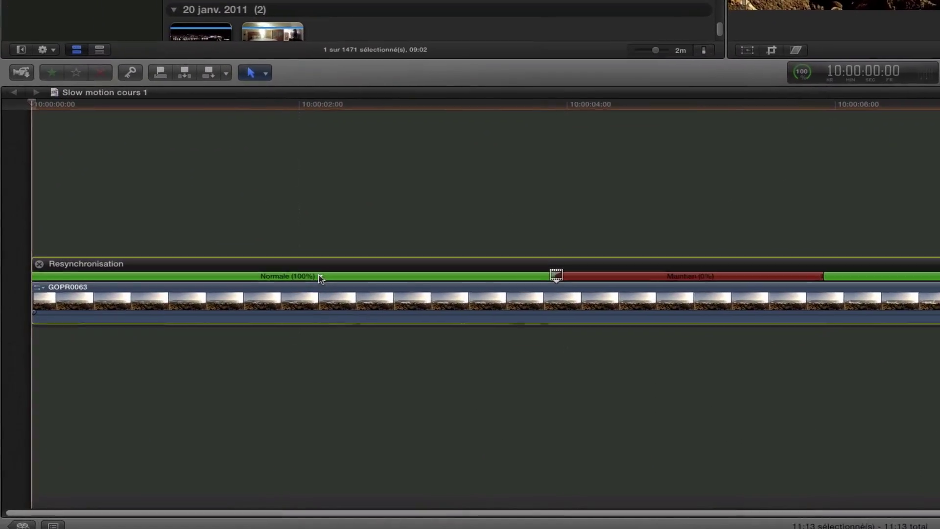
pyautogui.click(263, 319)
pyautogui.click(353, 312)
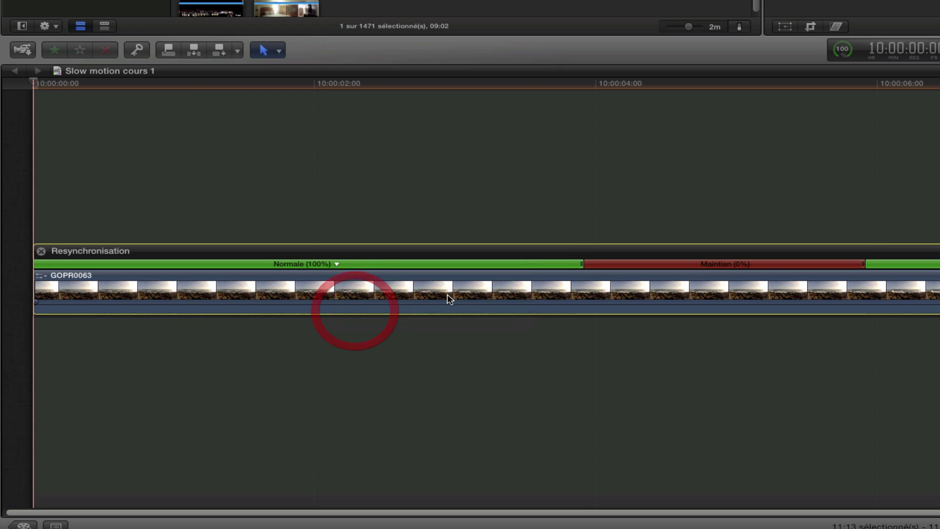
# Step: Play across the hold, shorten the hold segment to about 0.1 s, and play the result
pyautogui.click(475, 85)
pyautogui.press('space')
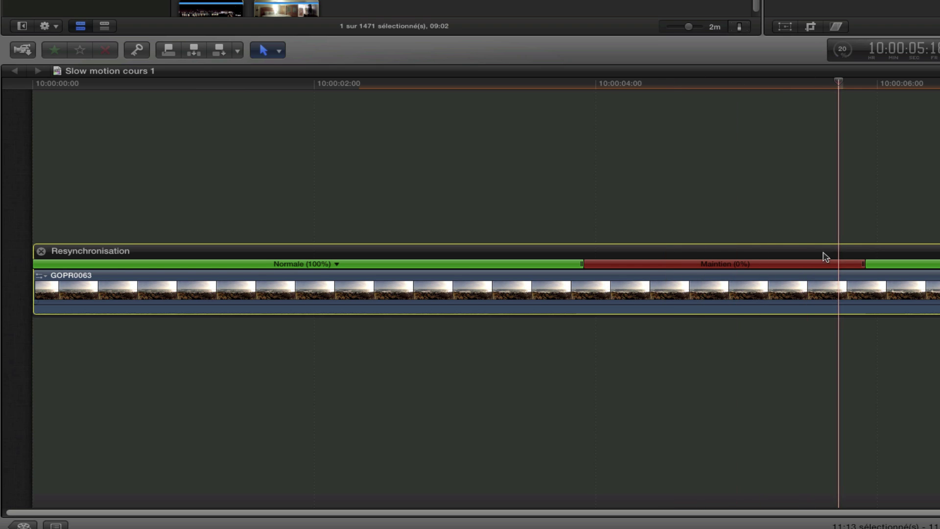
pyautogui.moveTo(865, 266); pyautogui.dragTo(563, 265)
pyautogui.click(513, 83)
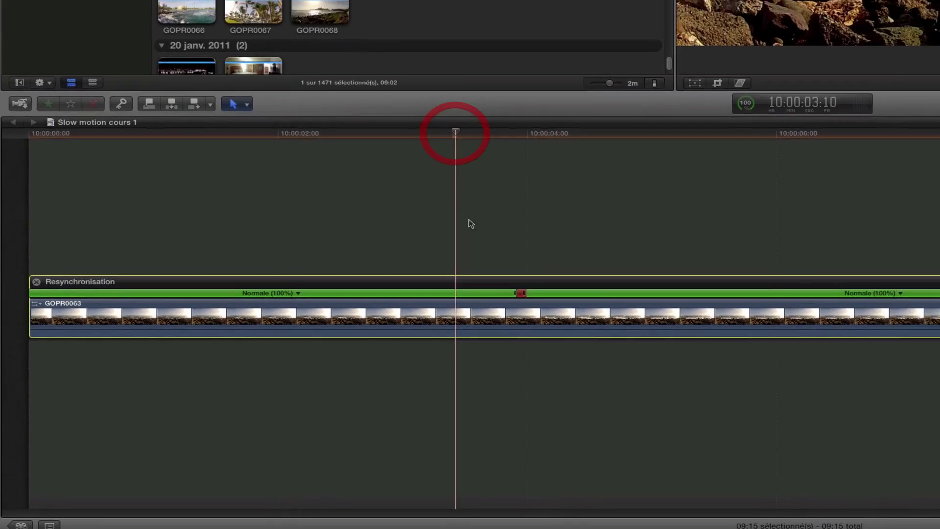
pyautogui.press('space')
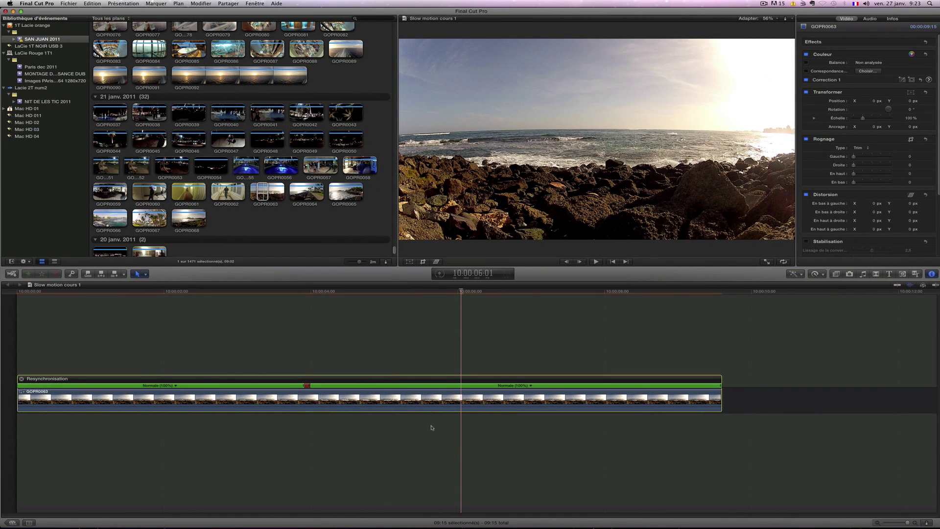
# Step: Compress the section before the hold to a fast speed of about 212% and play it back
pyautogui.moveTo(306, 386); pyautogui.dragTo(148, 379)
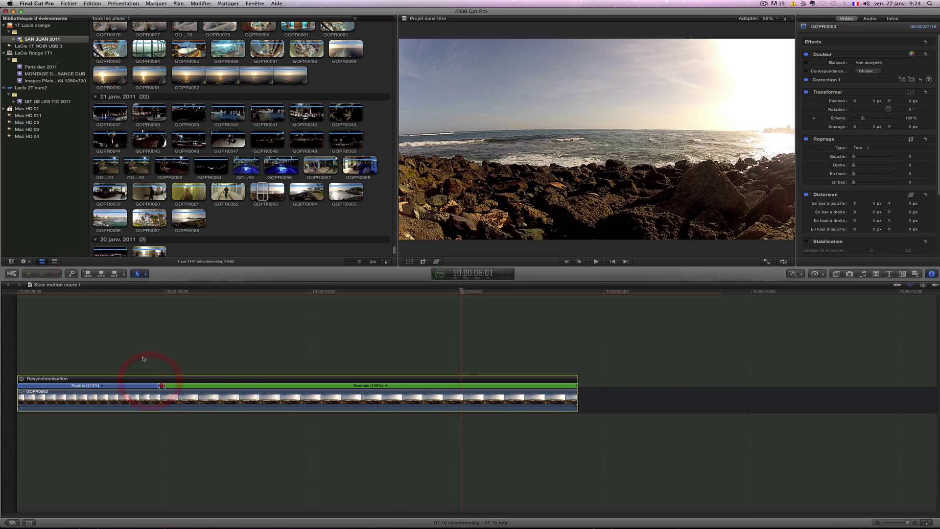
pyautogui.click(90, 292)
pyautogui.press('space')
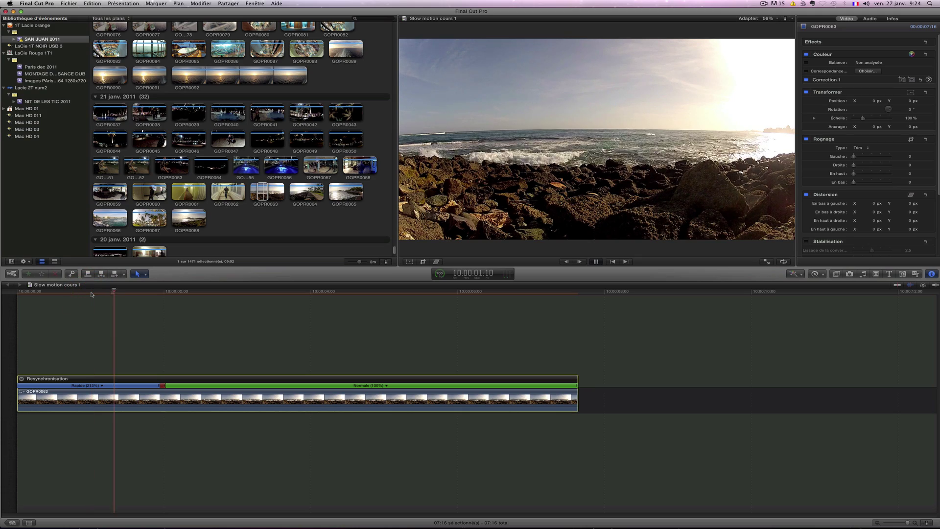
pyautogui.press('space')
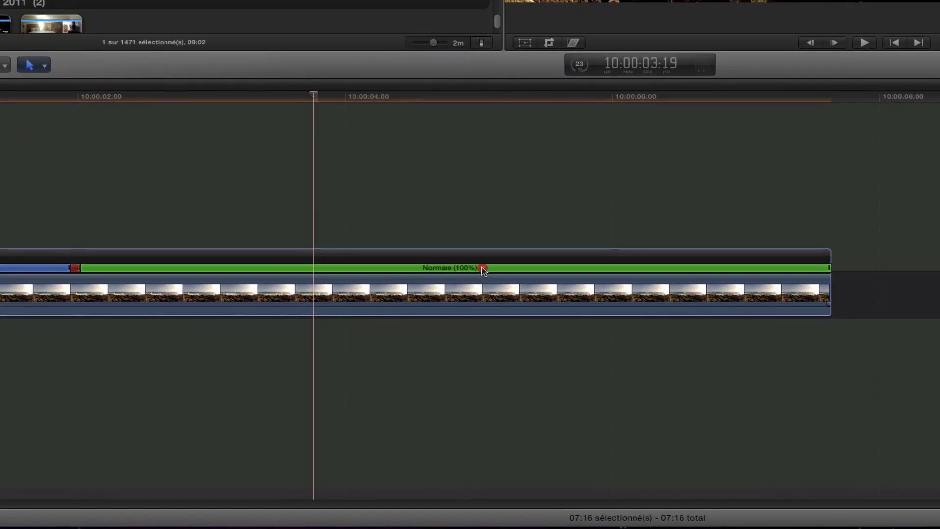
# Step: Set the normal-speed section after the hold to slow motion at 25%
pyautogui.click(429, 337)
pyautogui.moveTo(524, 266)
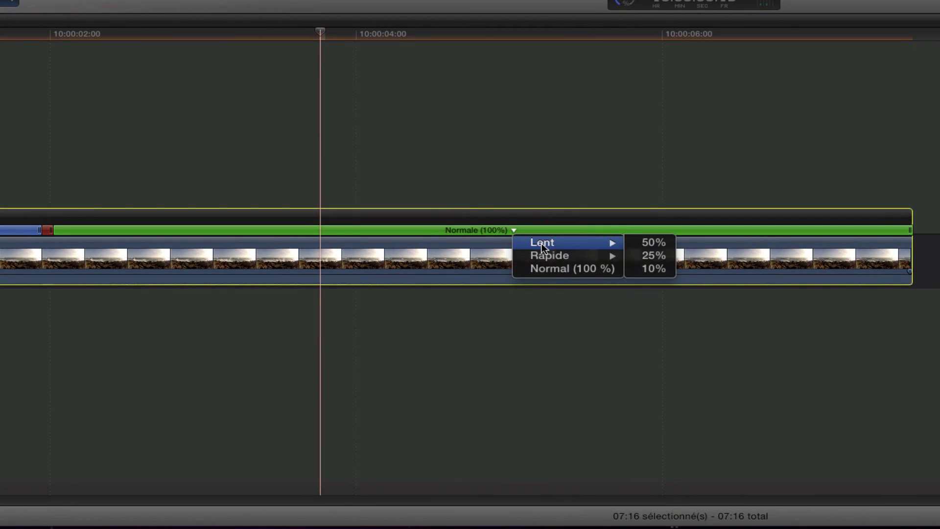
pyautogui.click(654, 257)
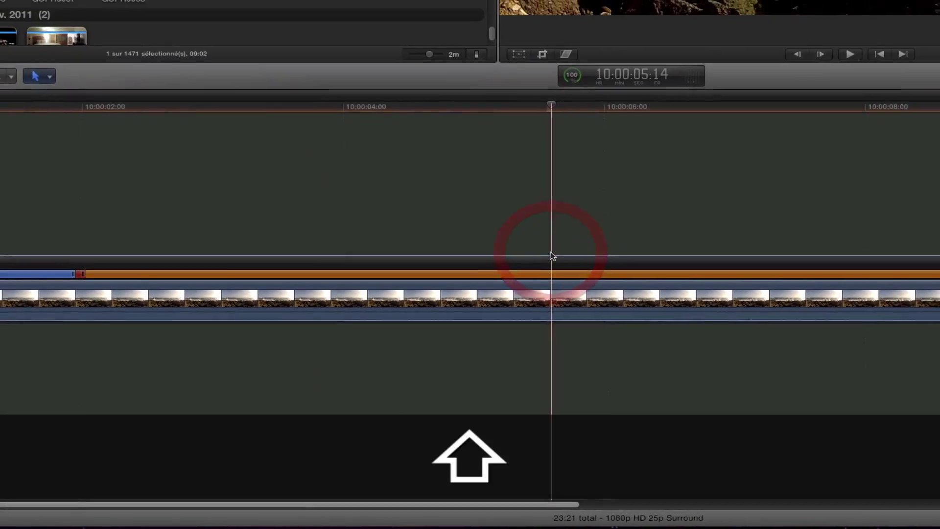
# Step: Play the retimed clip from near its start through the fast section into the slow motion
pyautogui.hotkey('shift', 'z')
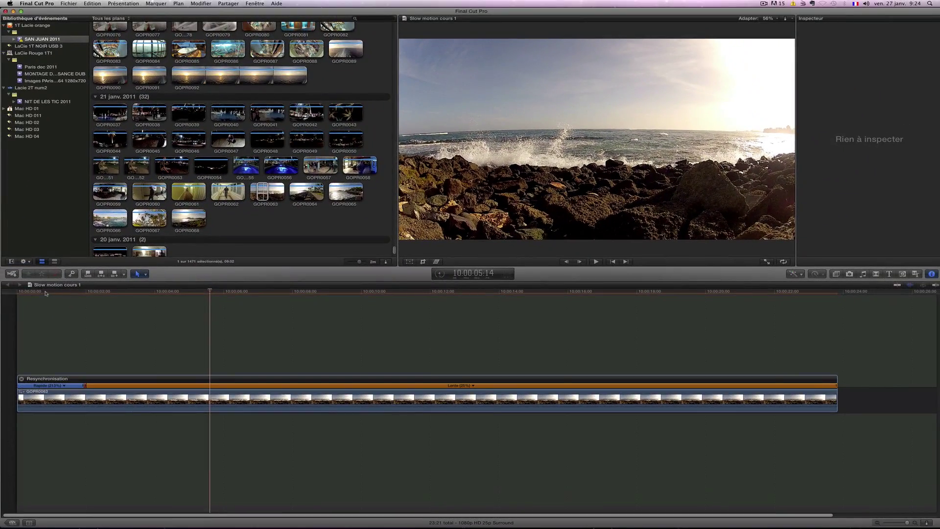
pyautogui.click(41, 286)
pyautogui.press('space')
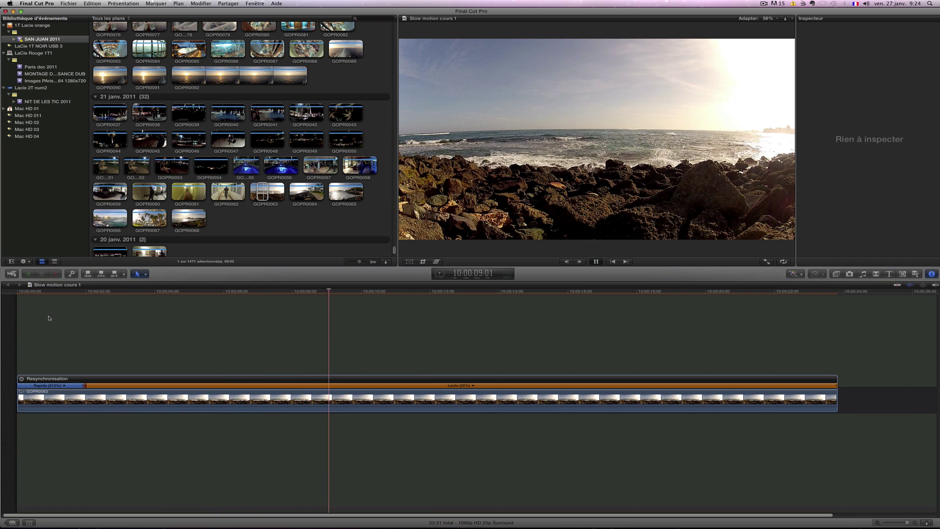
pyautogui.press('space')
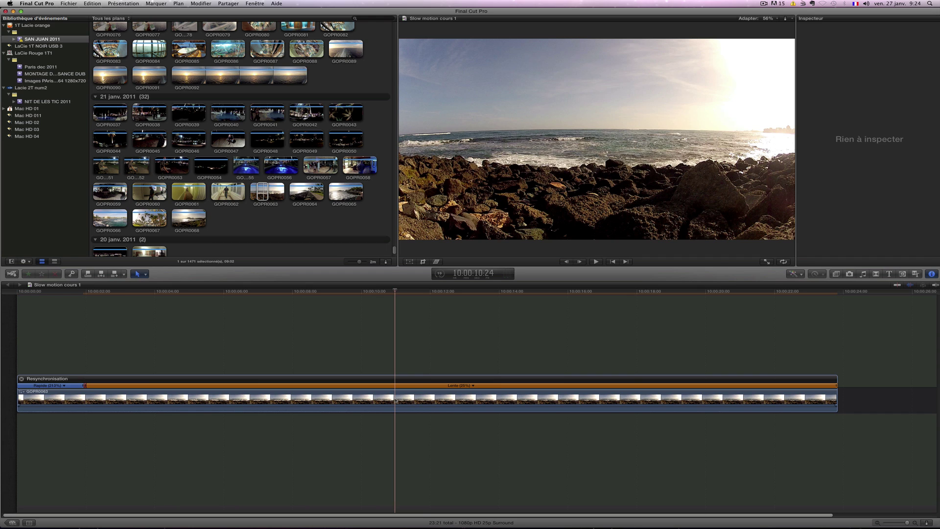
# Step: Split the clip at 10:00:10:24 and delete the part after the cut
pyautogui.press('b')
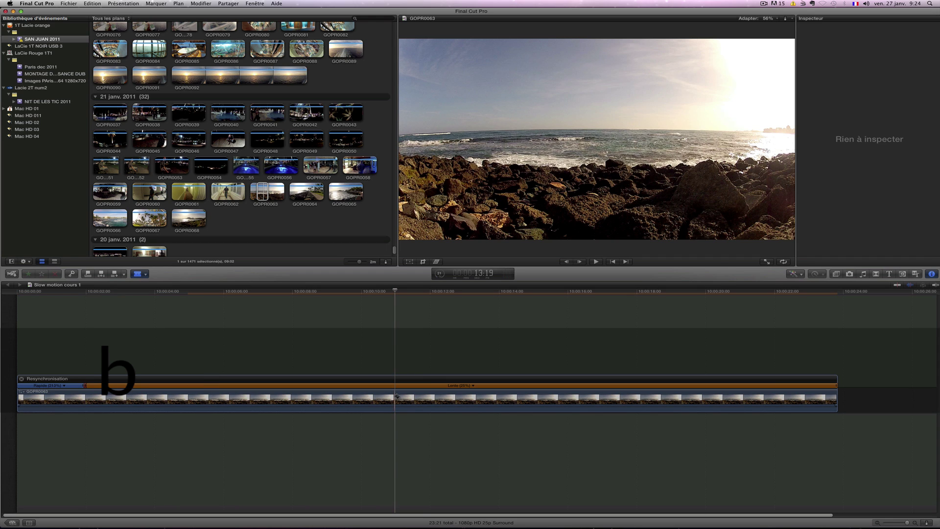
pyautogui.click(395, 396)
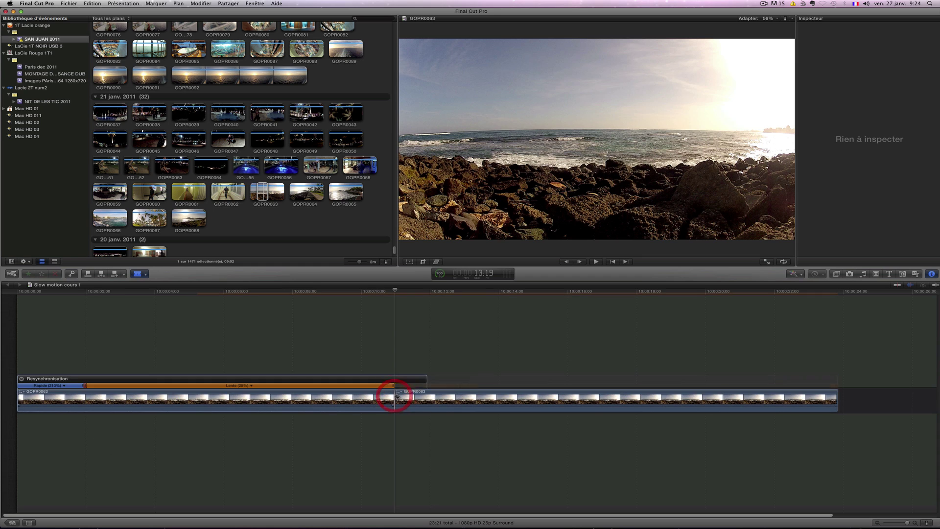
pyautogui.press('a')
pyautogui.click(516, 395)
pyautogui.press('Delete')
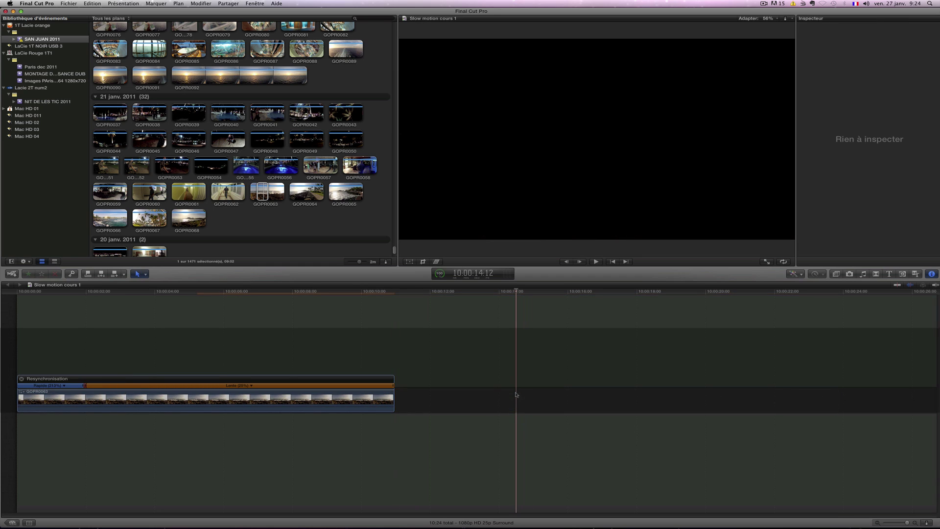
# Step: Undo the deletion and the cut in the slow-motion section
pyautogui.press('super+z')
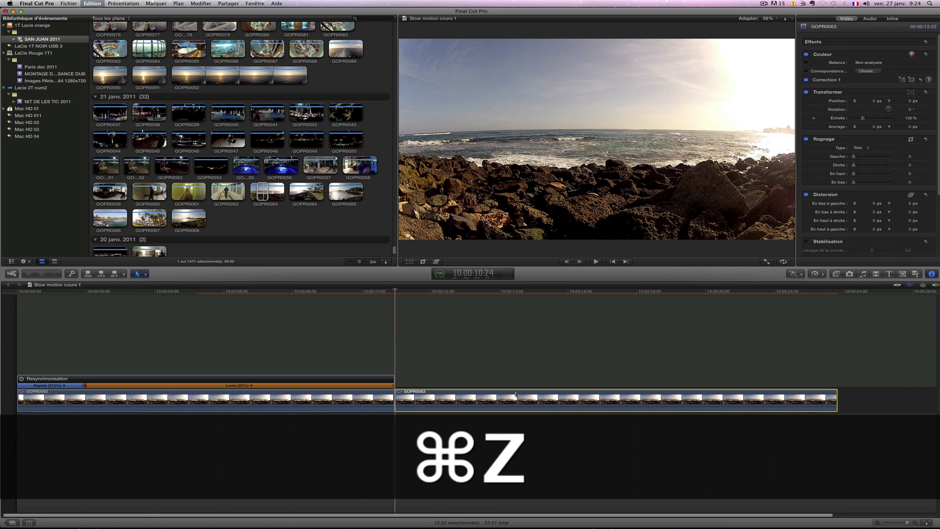
pyautogui.press('super+z')
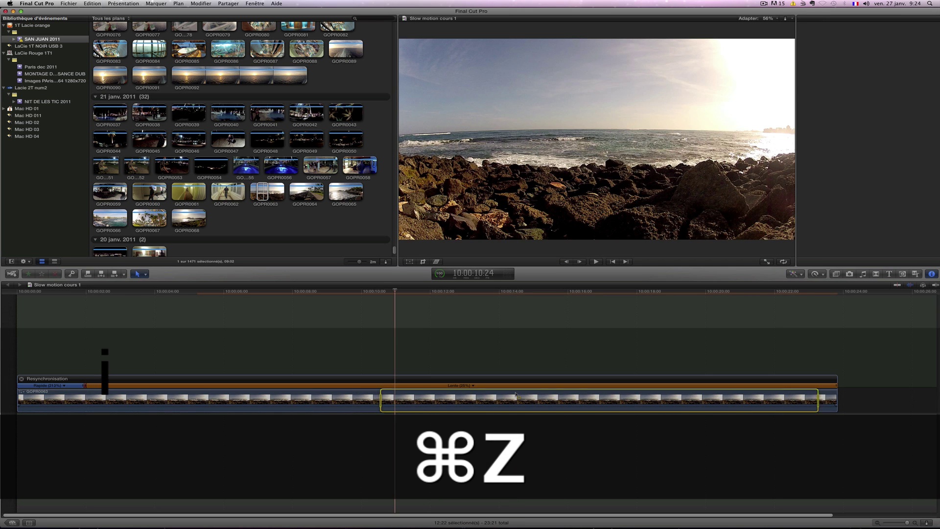
# Step: Delete the slow-motion footage after 10:00:10:24 and play part of the remaining slow-motion section
pyautogui.press('Delete')
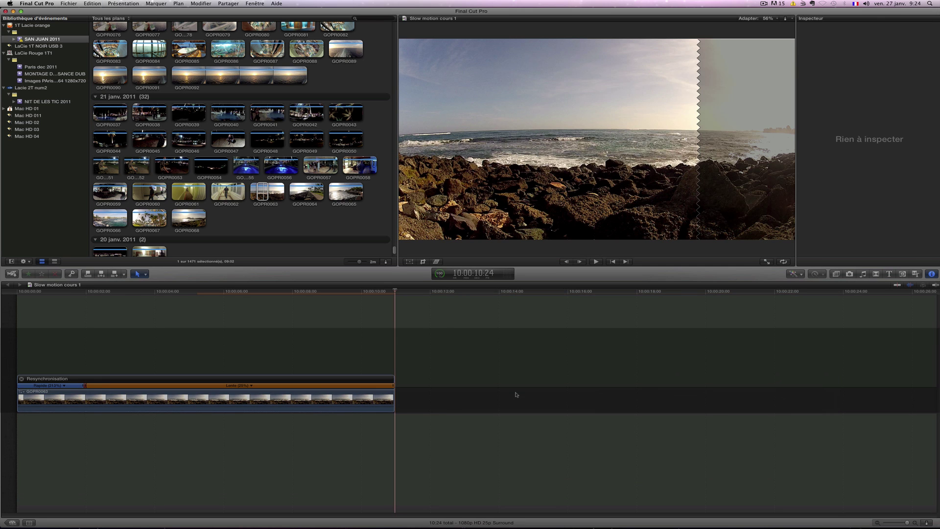
pyautogui.click(227, 290)
pyautogui.press('space')
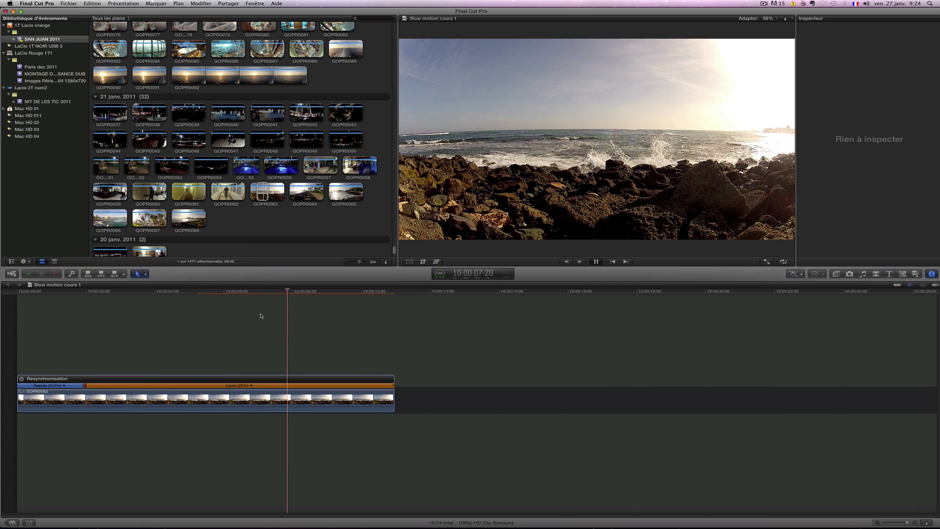
pyautogui.click(251, 338)
# Step: Fit the whole clip in the timeline and play it from the fast section into the slow motion
pyautogui.hotkey('shift', 'z')
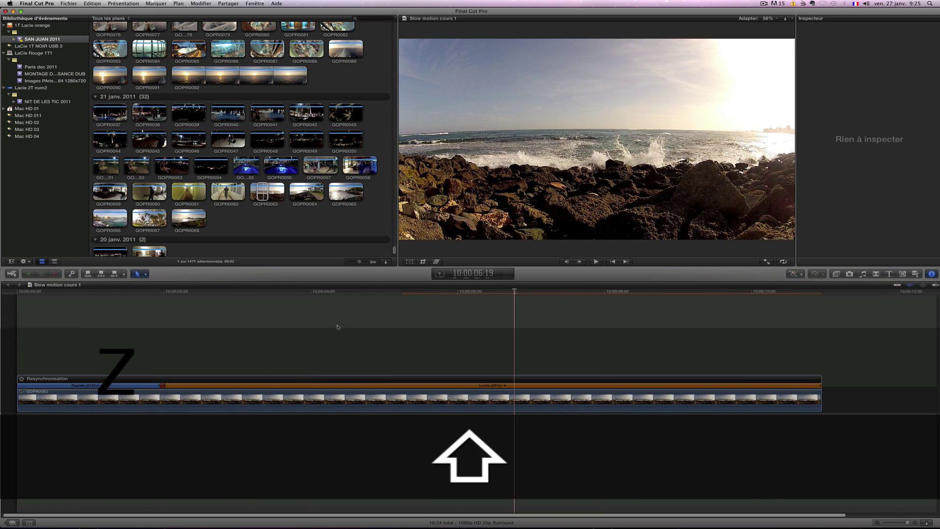
pyautogui.click(118, 293)
pyautogui.press('space')
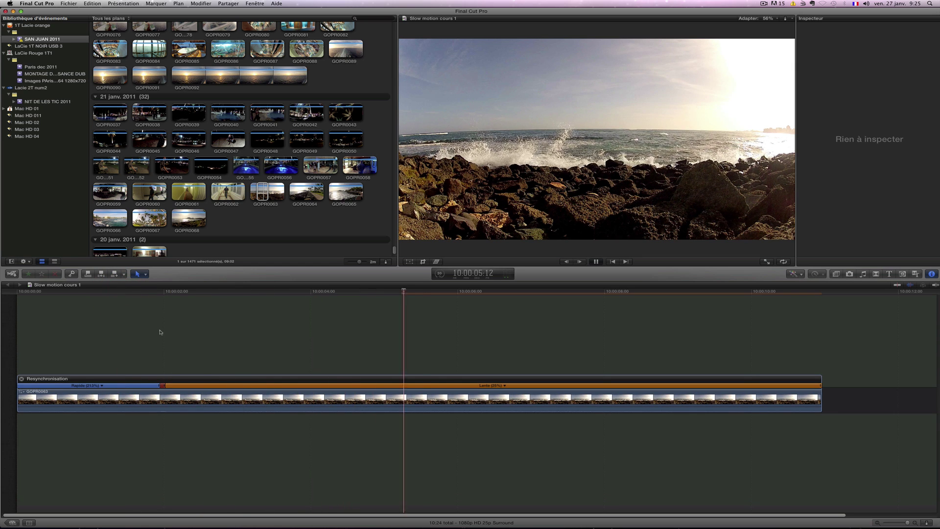
pyautogui.press('space')
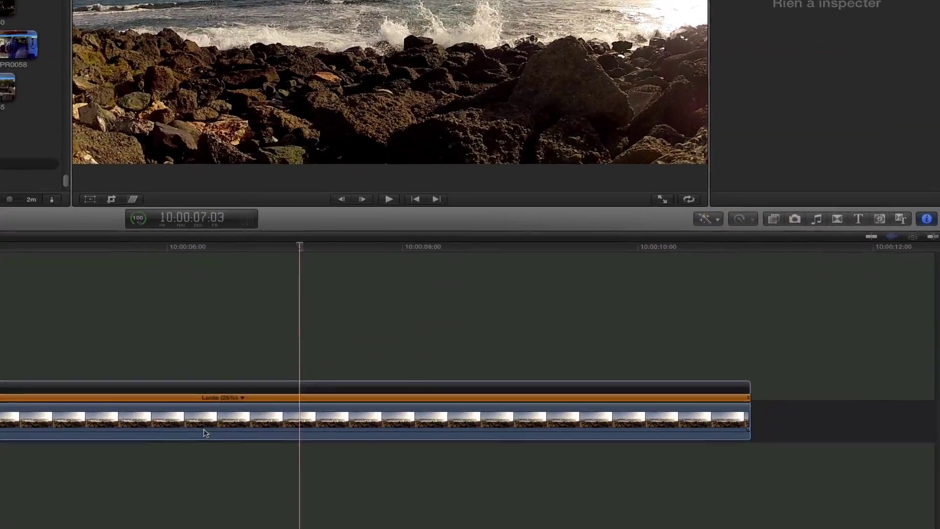
# Step: Set the retimed GOPR0063 clip's video quality to optical flow (Flux optique)
pyautogui.click(323, 410)
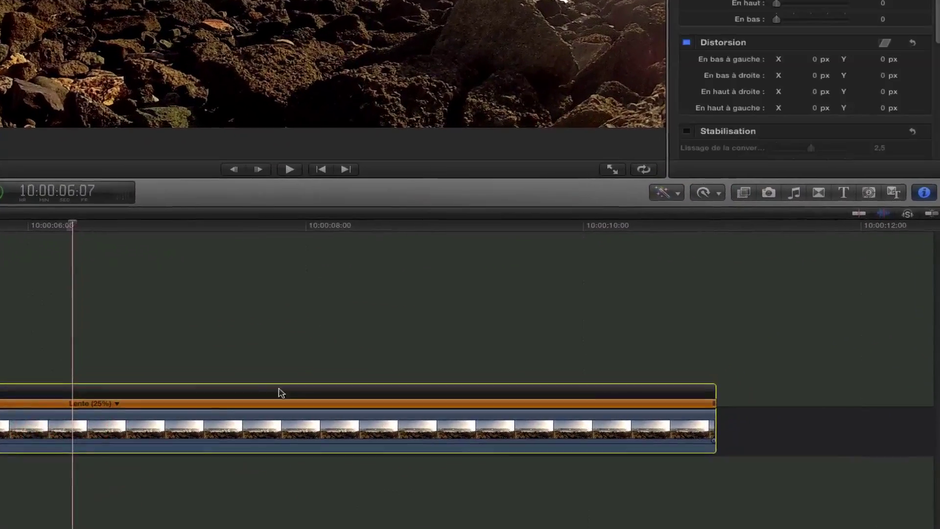
pyautogui.click(719, 194)
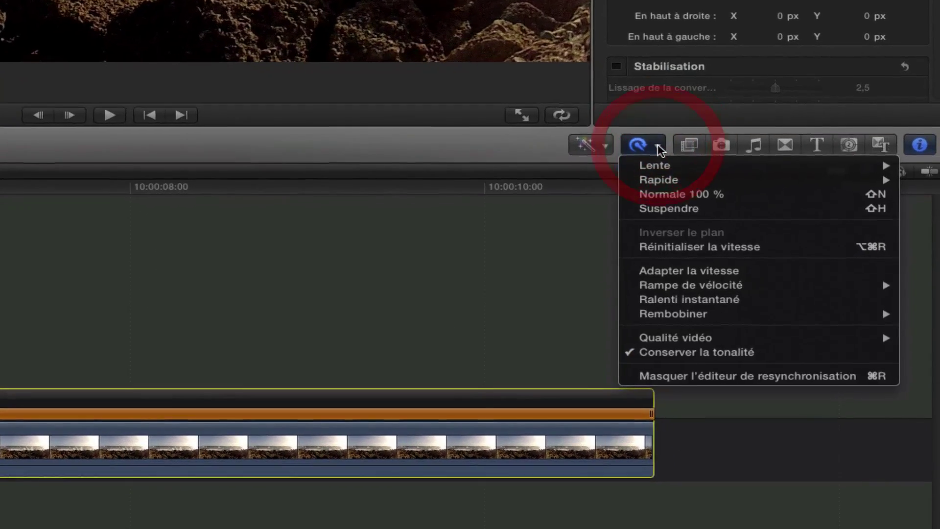
pyautogui.moveTo(662, 285)
pyautogui.moveTo(641, 338)
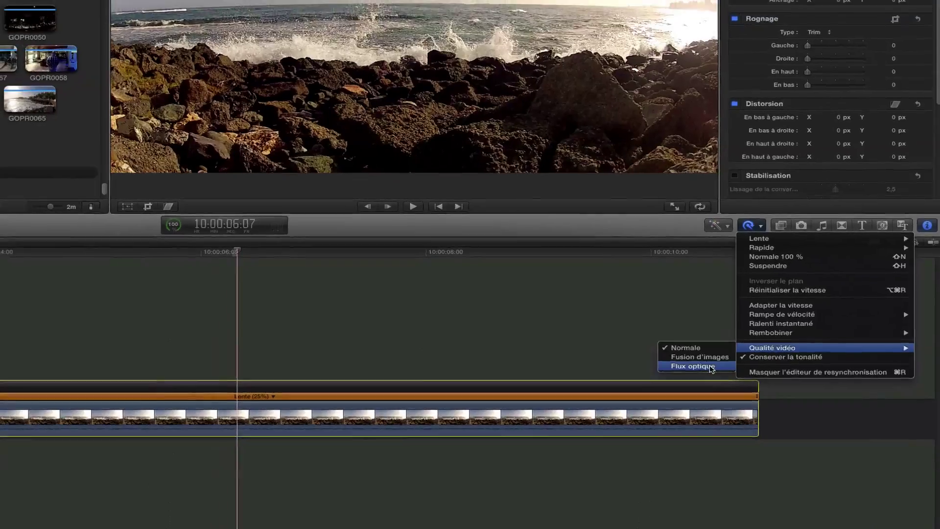
pyautogui.click(657, 367)
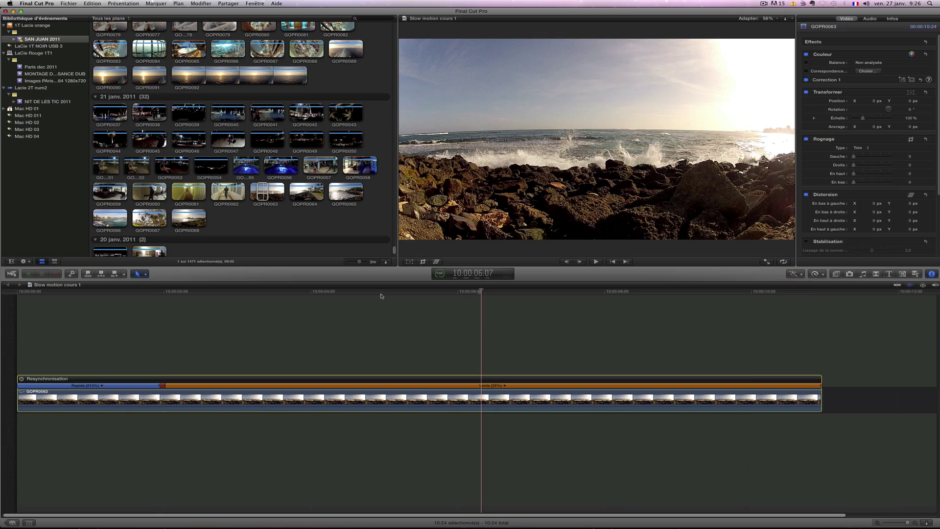
# Step: Play the GOPR0063 clip from its very start at 10:00:00:00 to review the optical-flow retiming
pyautogui.moveTo(387, 293); pyautogui.dragTo(17, 292)
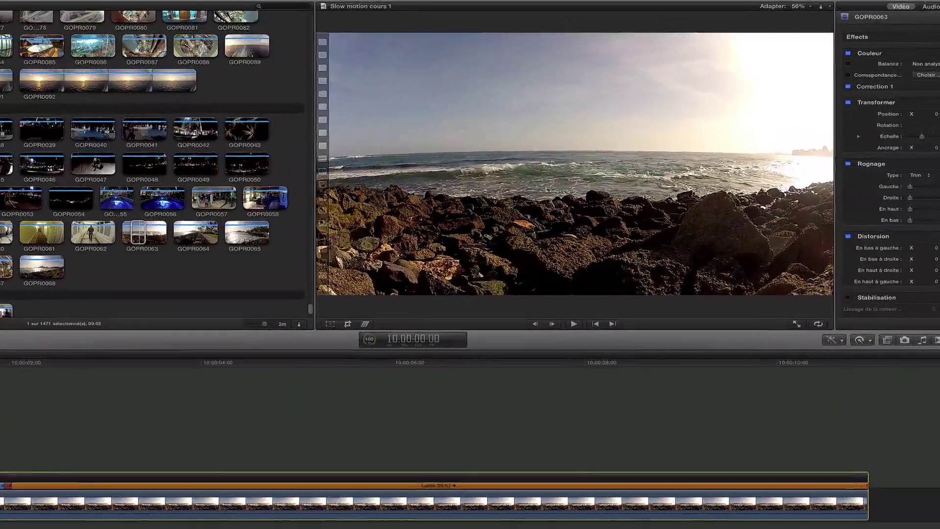
pyautogui.press('space')
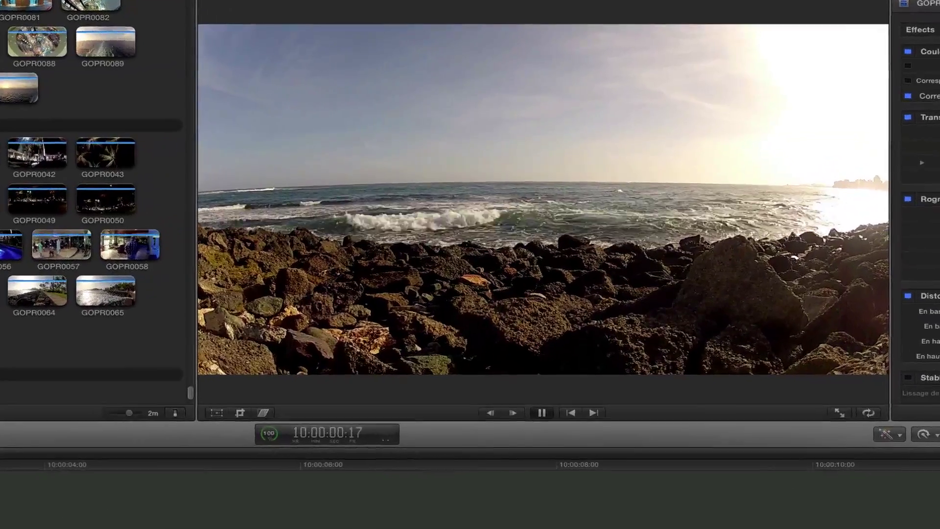